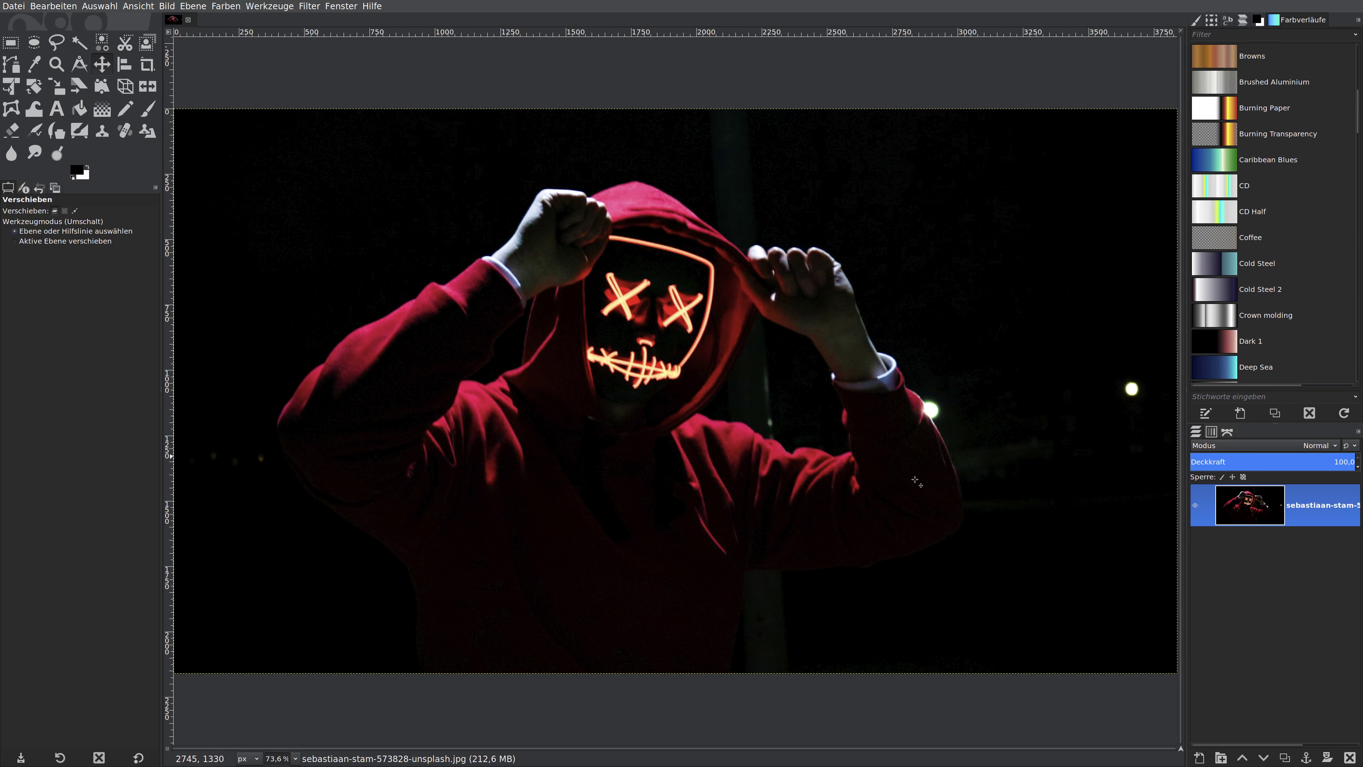
# - Duplicate the photo layer in the Layers panel so two copies are stacked
pyautogui.click(1286, 757)
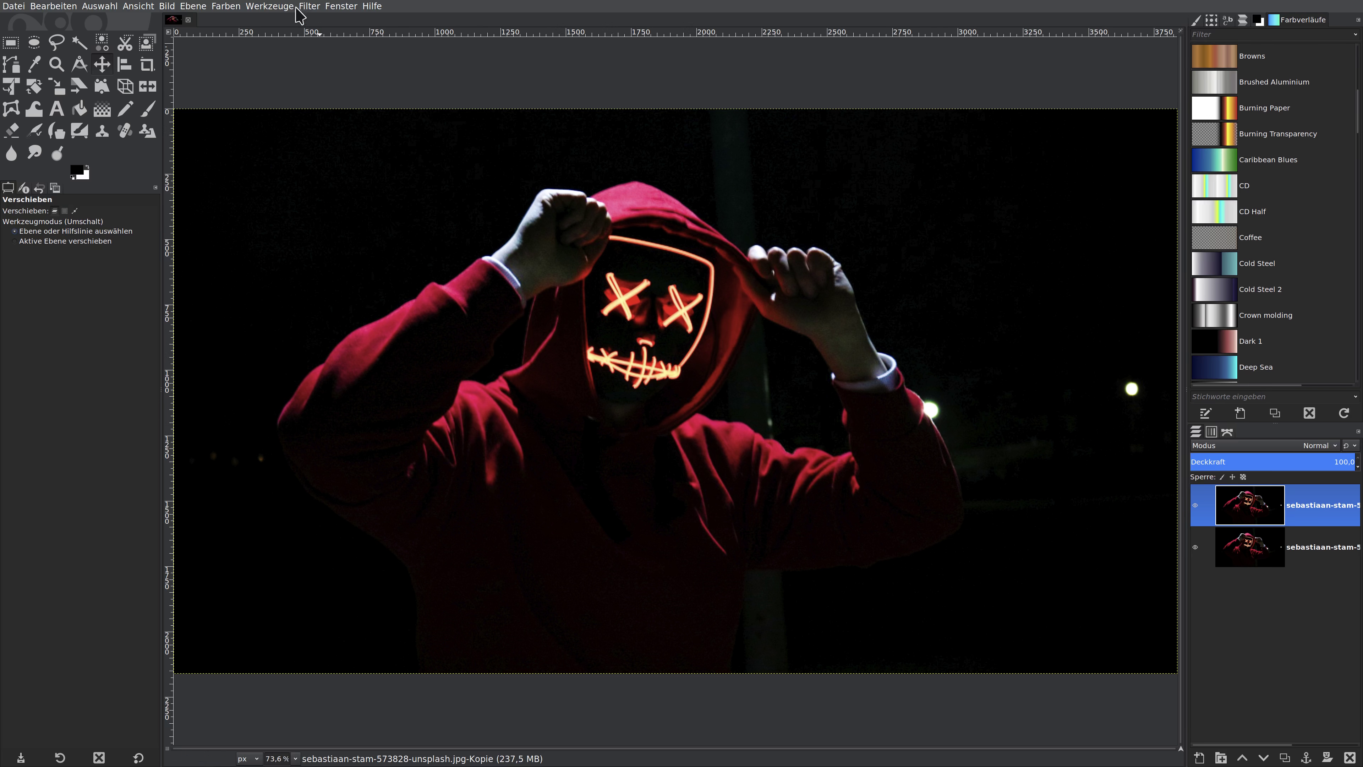
pyautogui.click(309, 6)
# - Preview the Artistic > Black crayon graffiti filter on the photo in G'MIC-Qt
pyautogui.click(347, 314)
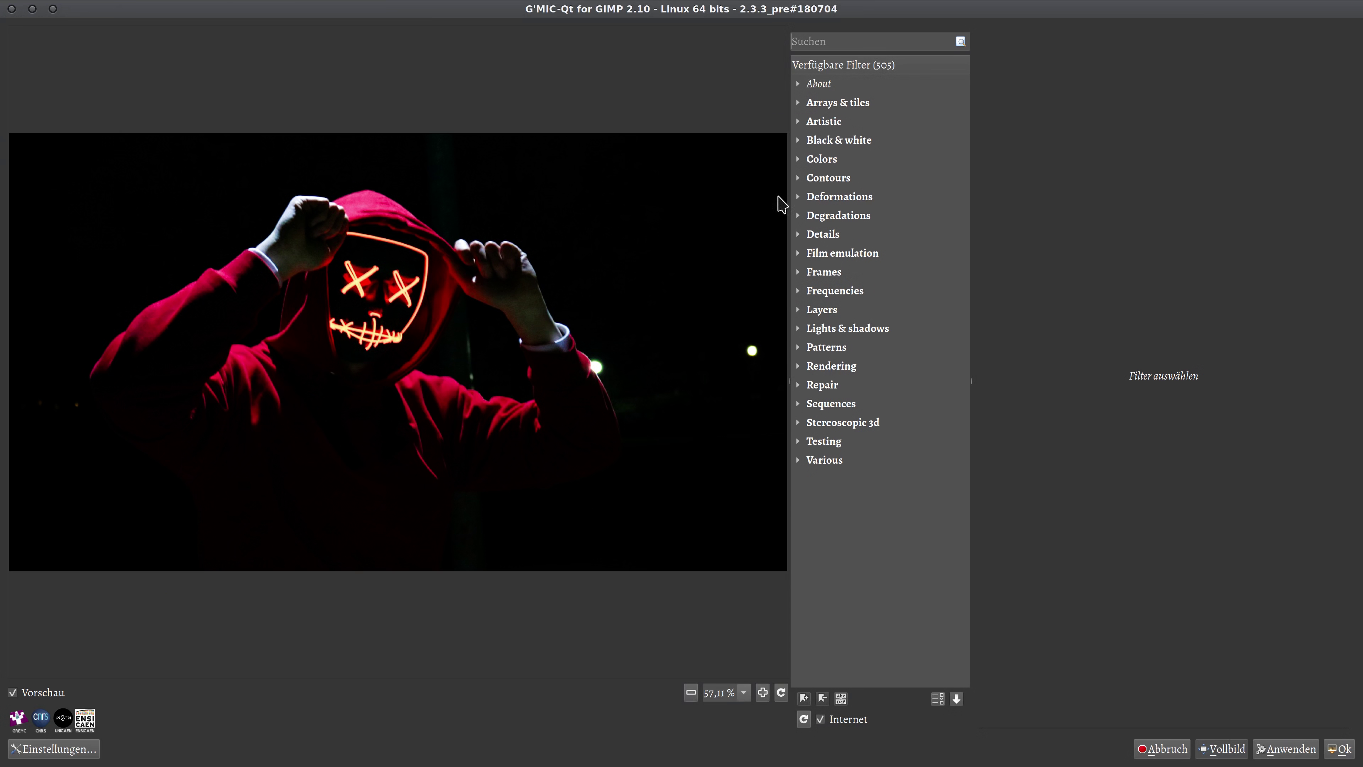
pyautogui.click(798, 122)
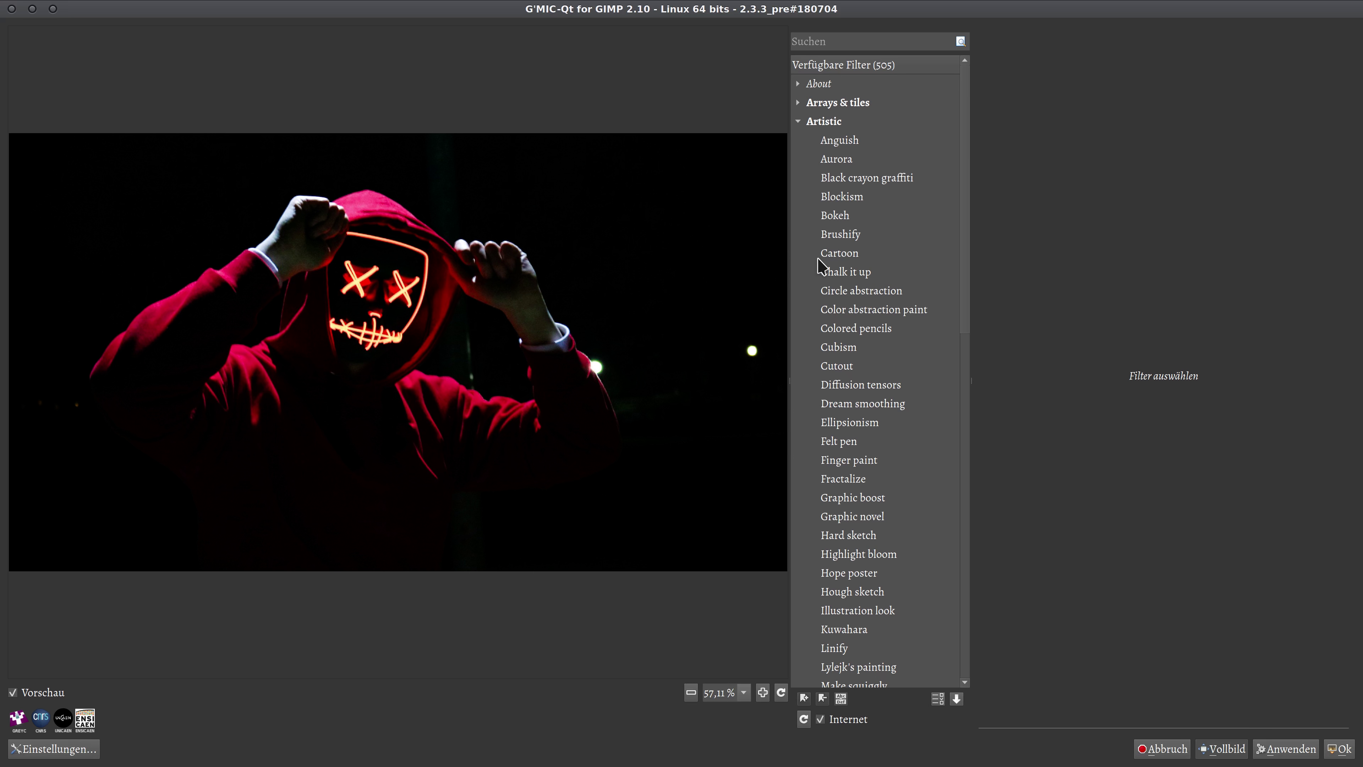
pyautogui.click(859, 179)
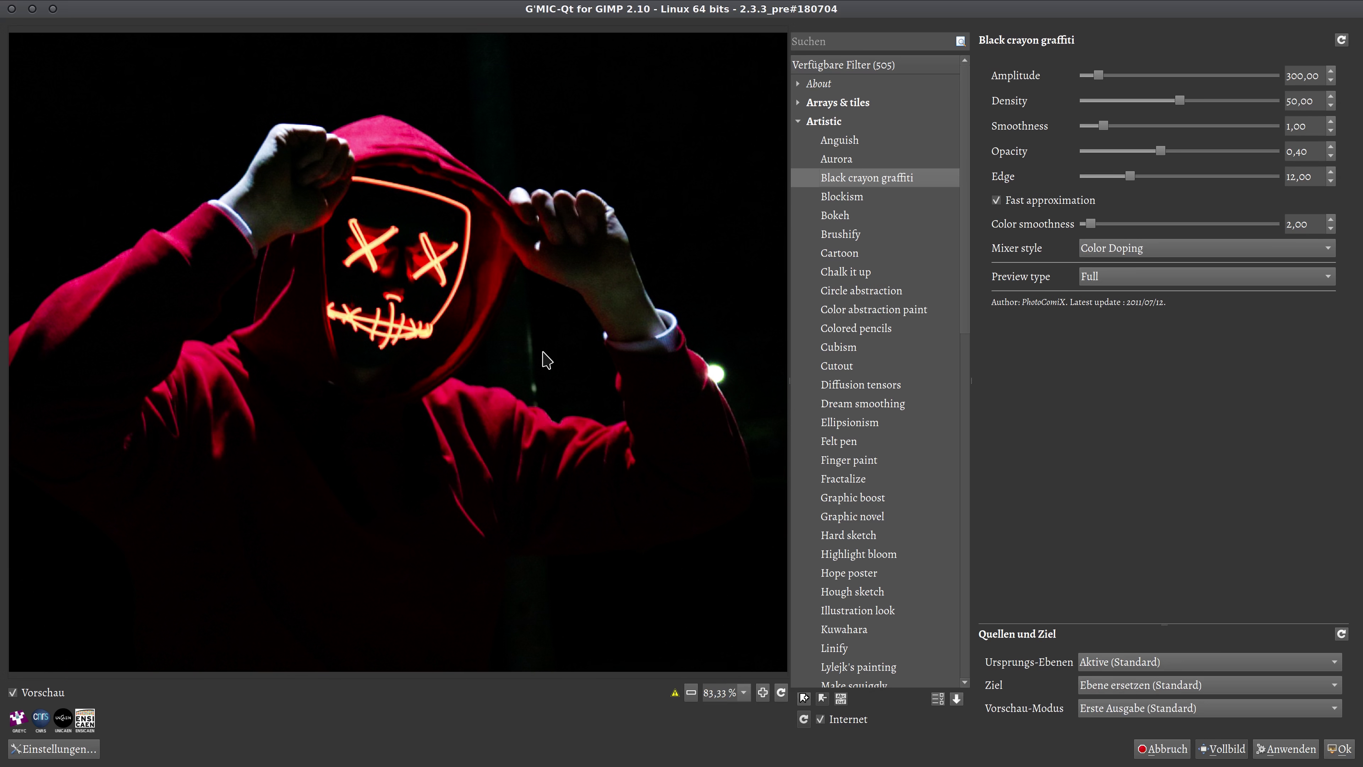
pyautogui.scroll(-1, 547, 351)
# - Zoom the G'MIC-Qt preview out to about 57% to render the whole photo
pyautogui.scroll(-2, 509, 330)
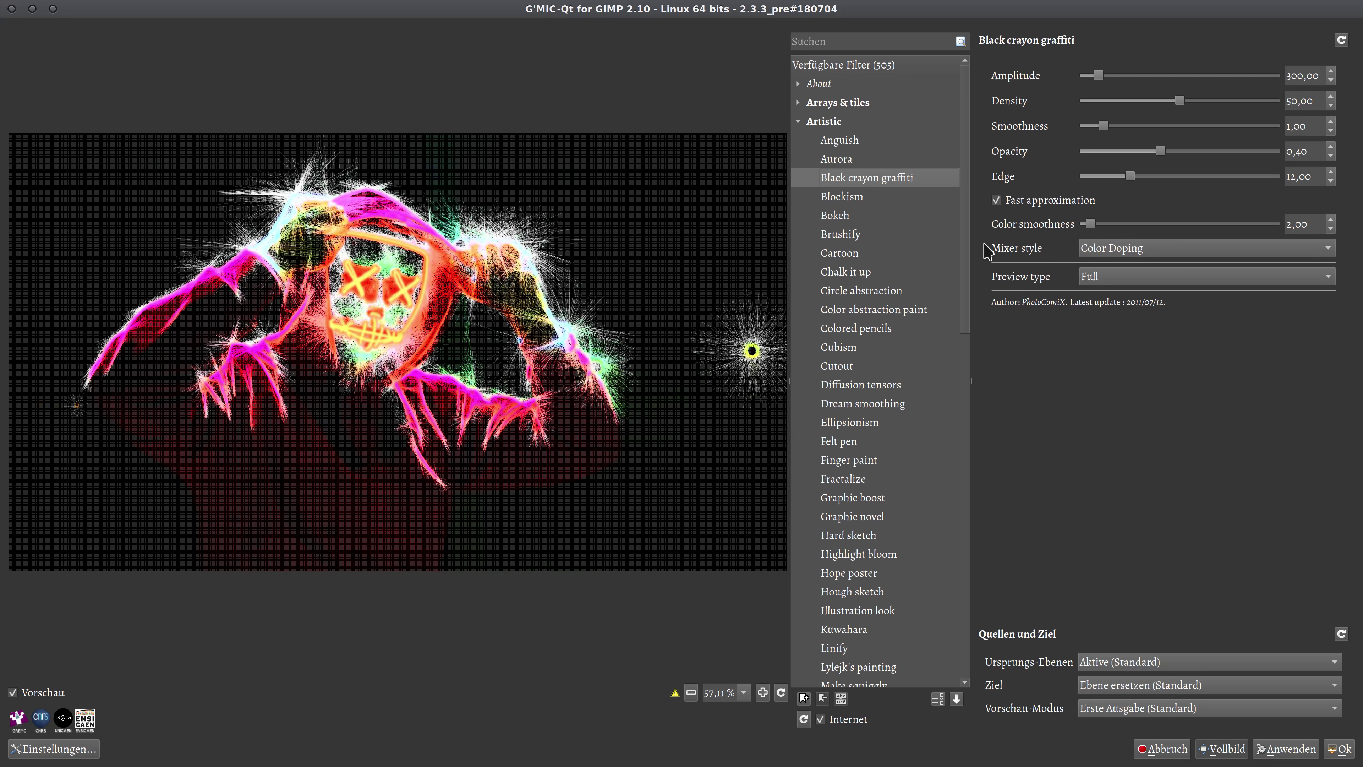
pyautogui.click(1129, 250)
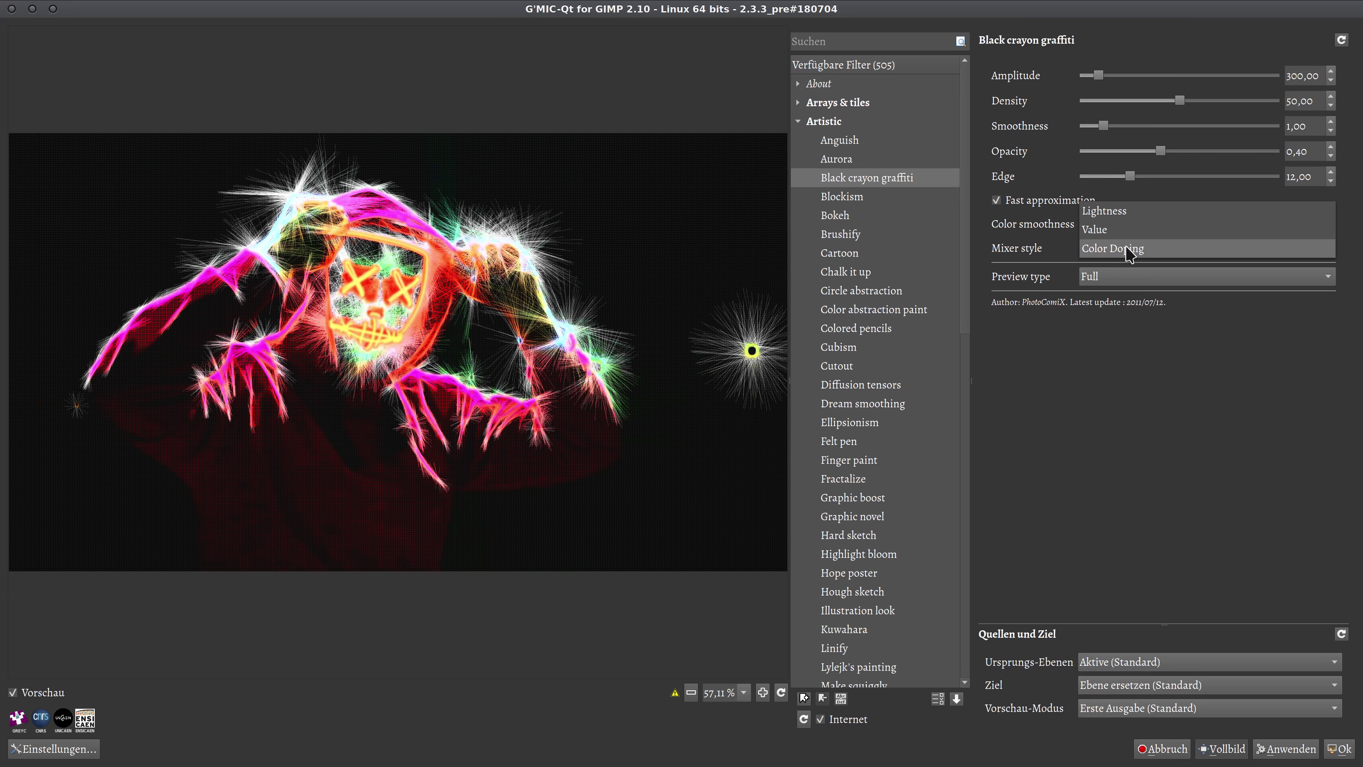
pyautogui.click(1131, 210)
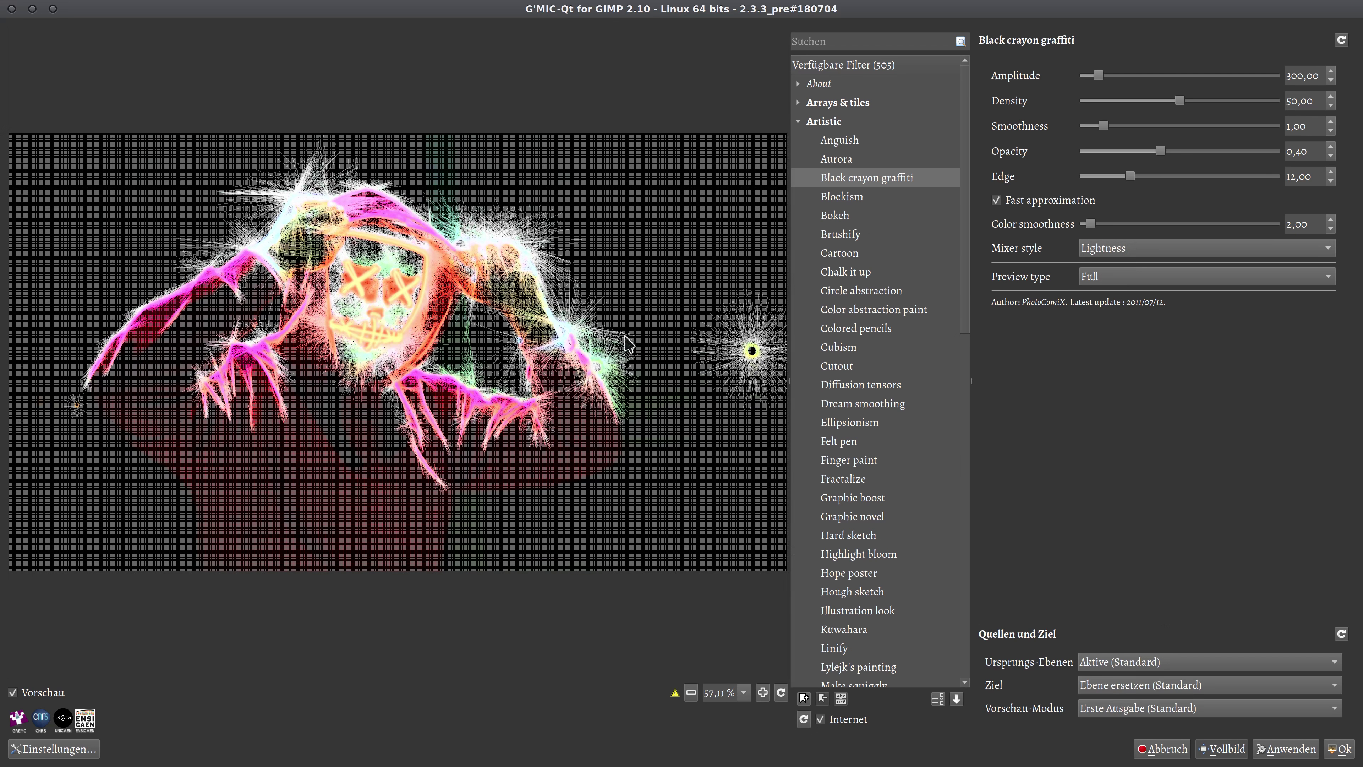
pyautogui.click(1128, 252)
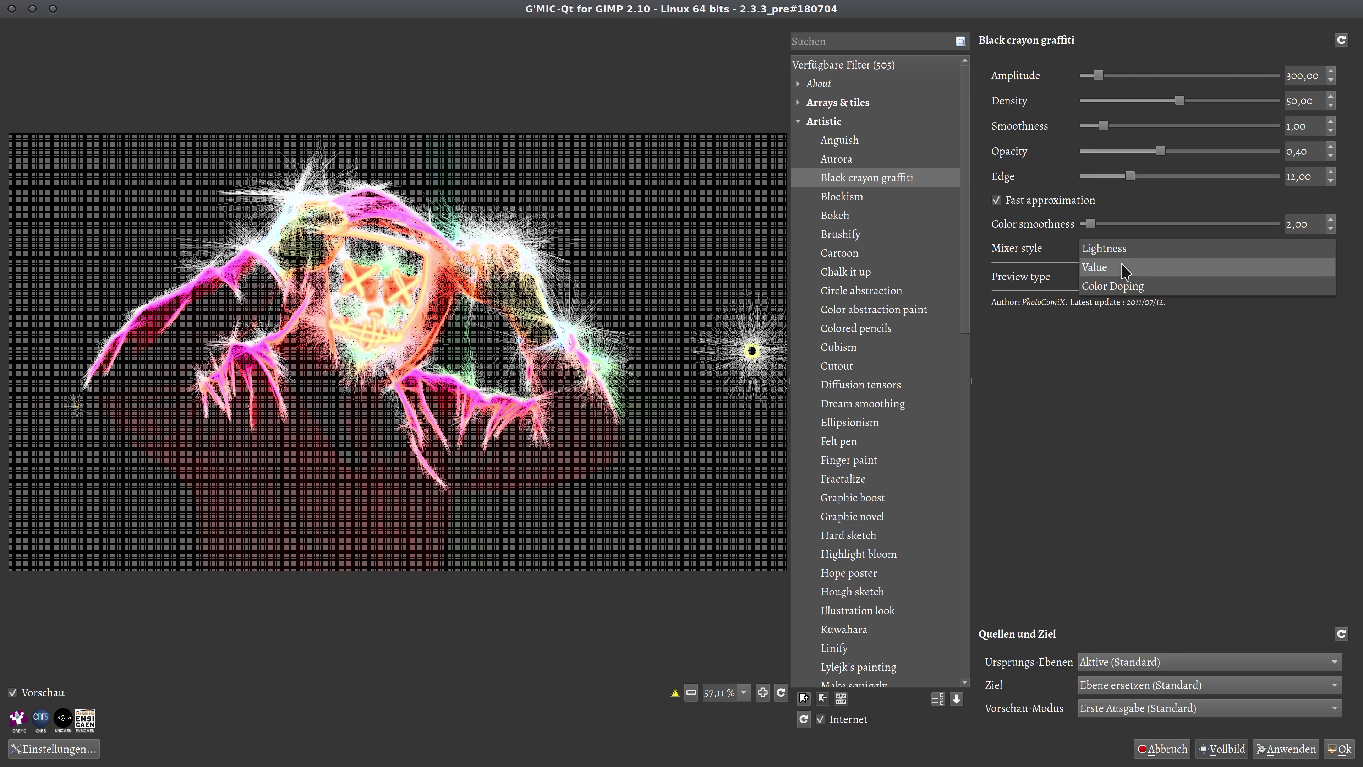
pyautogui.click(1120, 287)
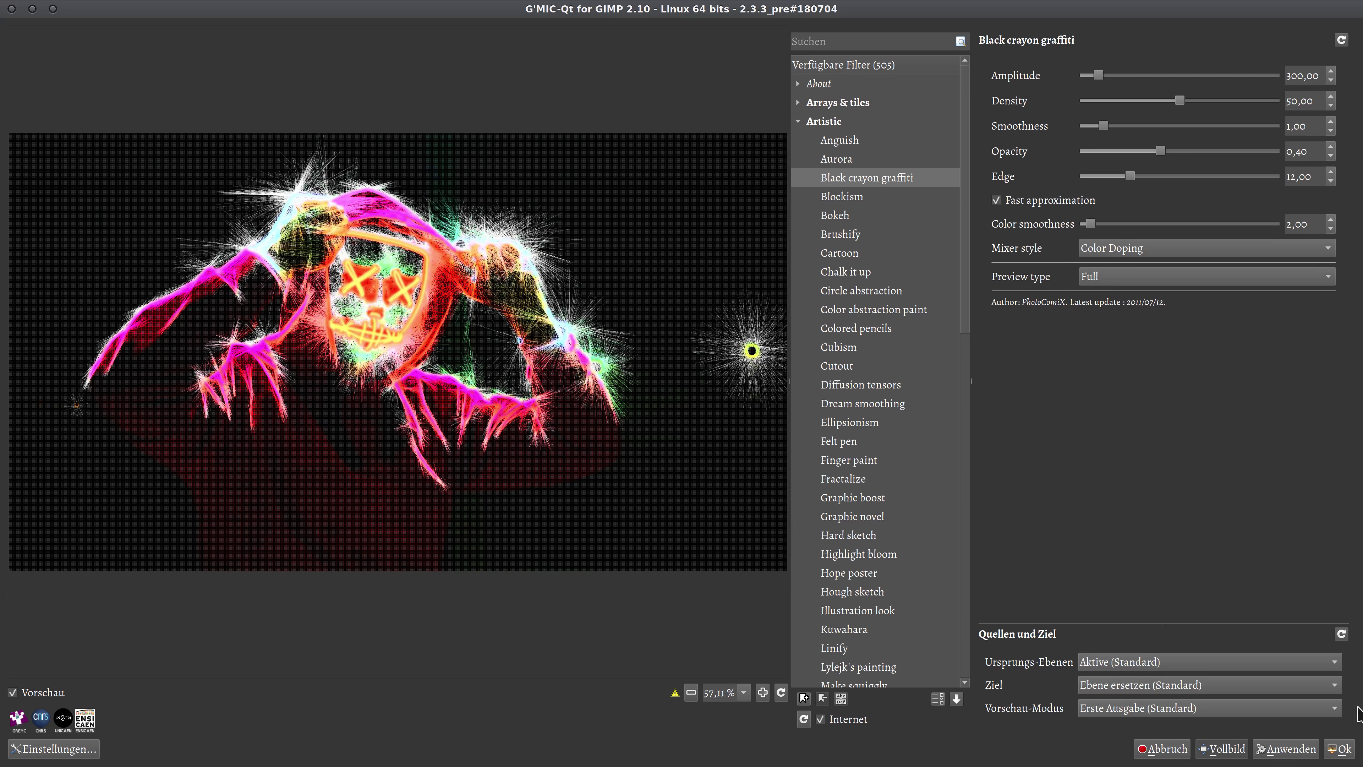
# - Apply Black crayon graffiti to the top layer, then hide it to compare with the original
pyautogui.click(1339, 749)
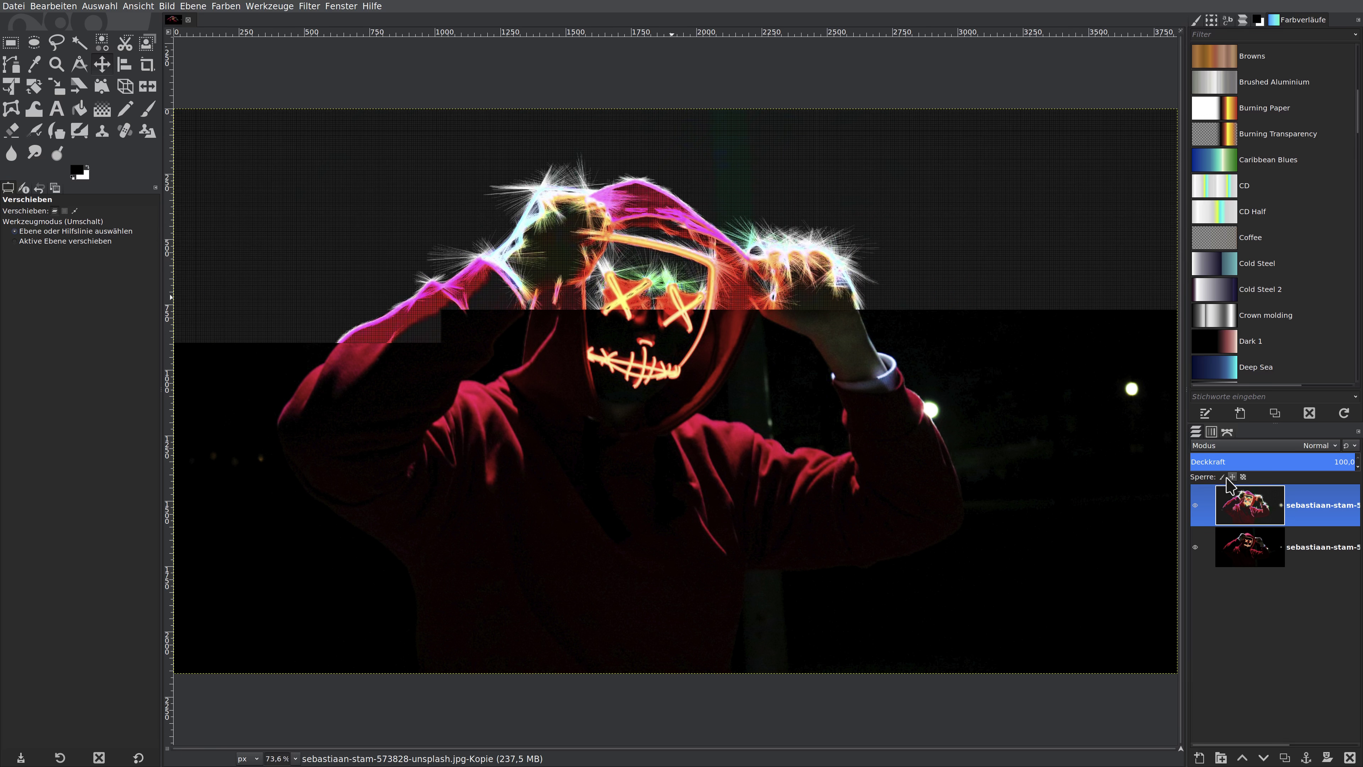
pyautogui.click(1196, 505)
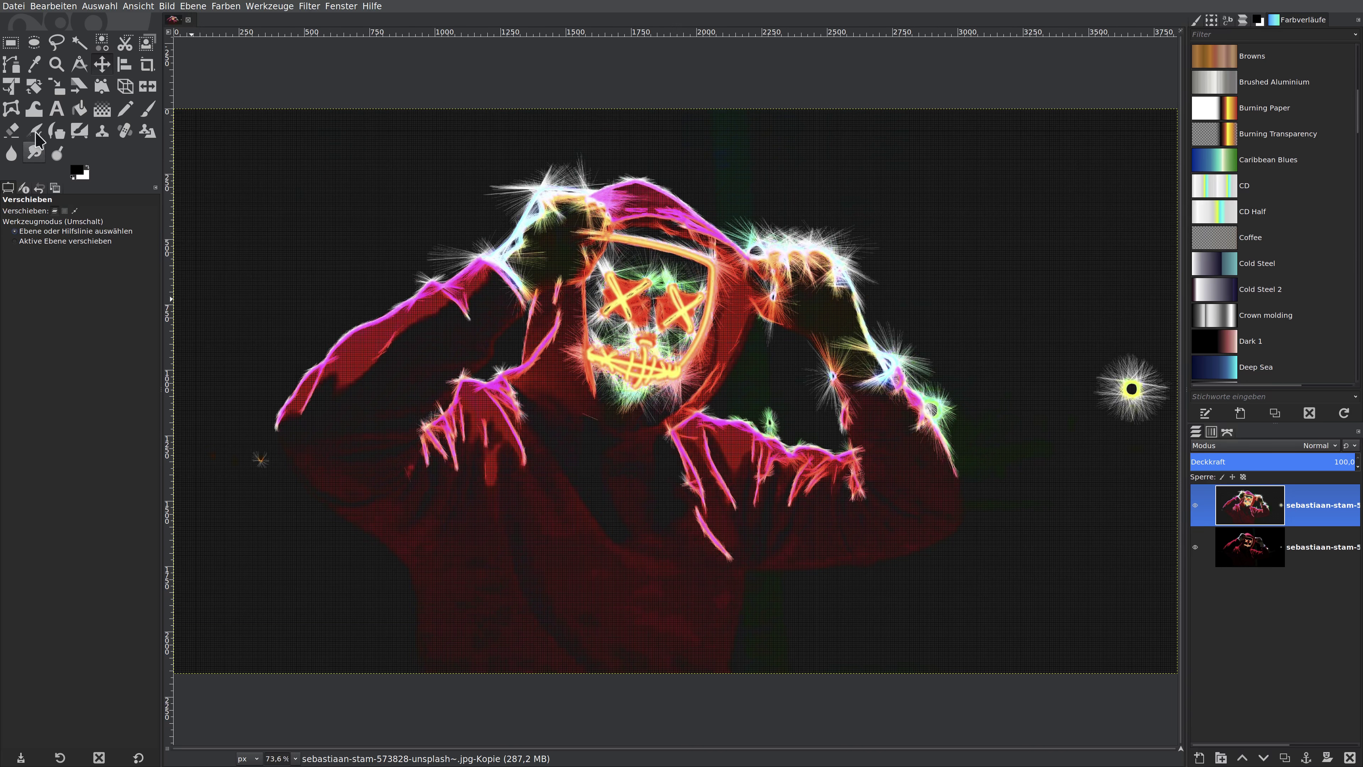
# - Apply Levels to the graffiti layer with the input black point raised to 75
pyautogui.click(227, 6)
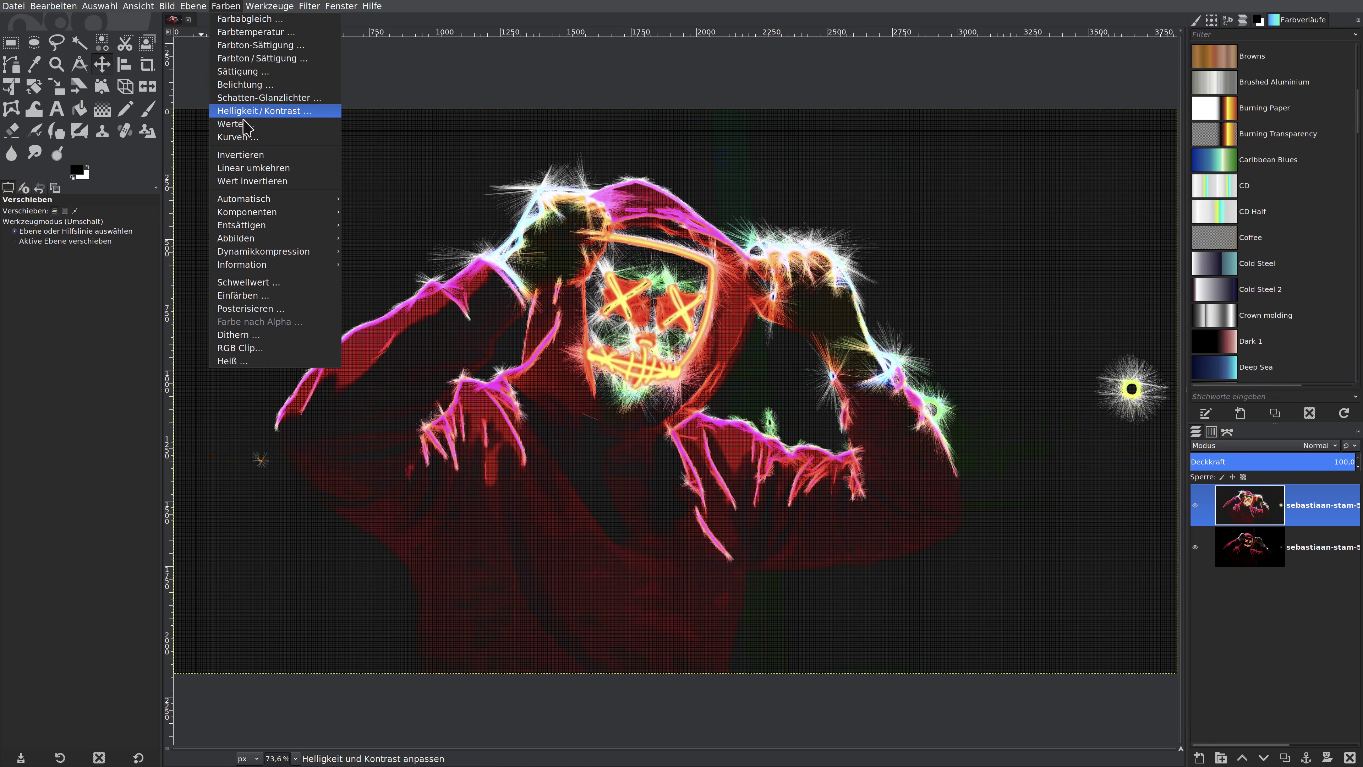
pyautogui.click(231, 124)
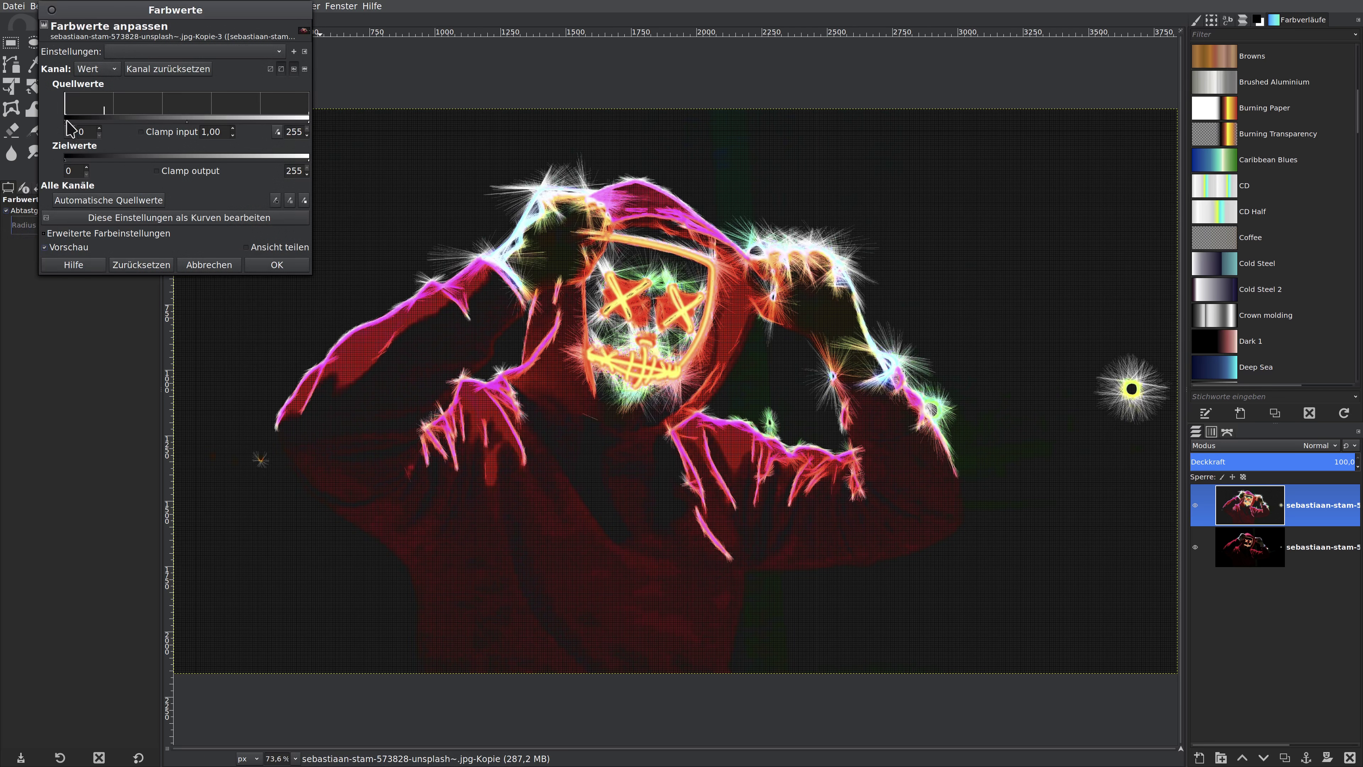
pyautogui.moveTo(65, 119); pyautogui.dragTo(104, 122)
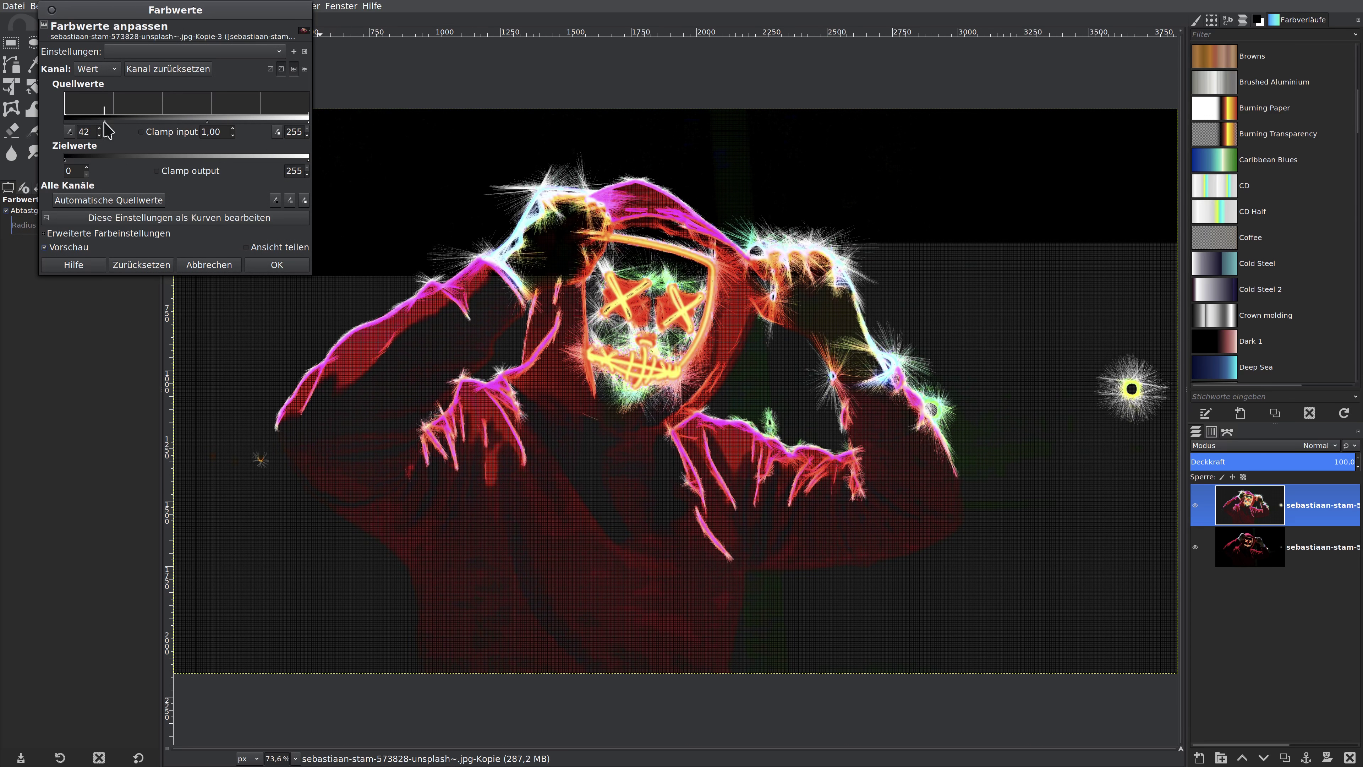
pyautogui.moveTo(109, 129); pyautogui.dragTo(139, 132)
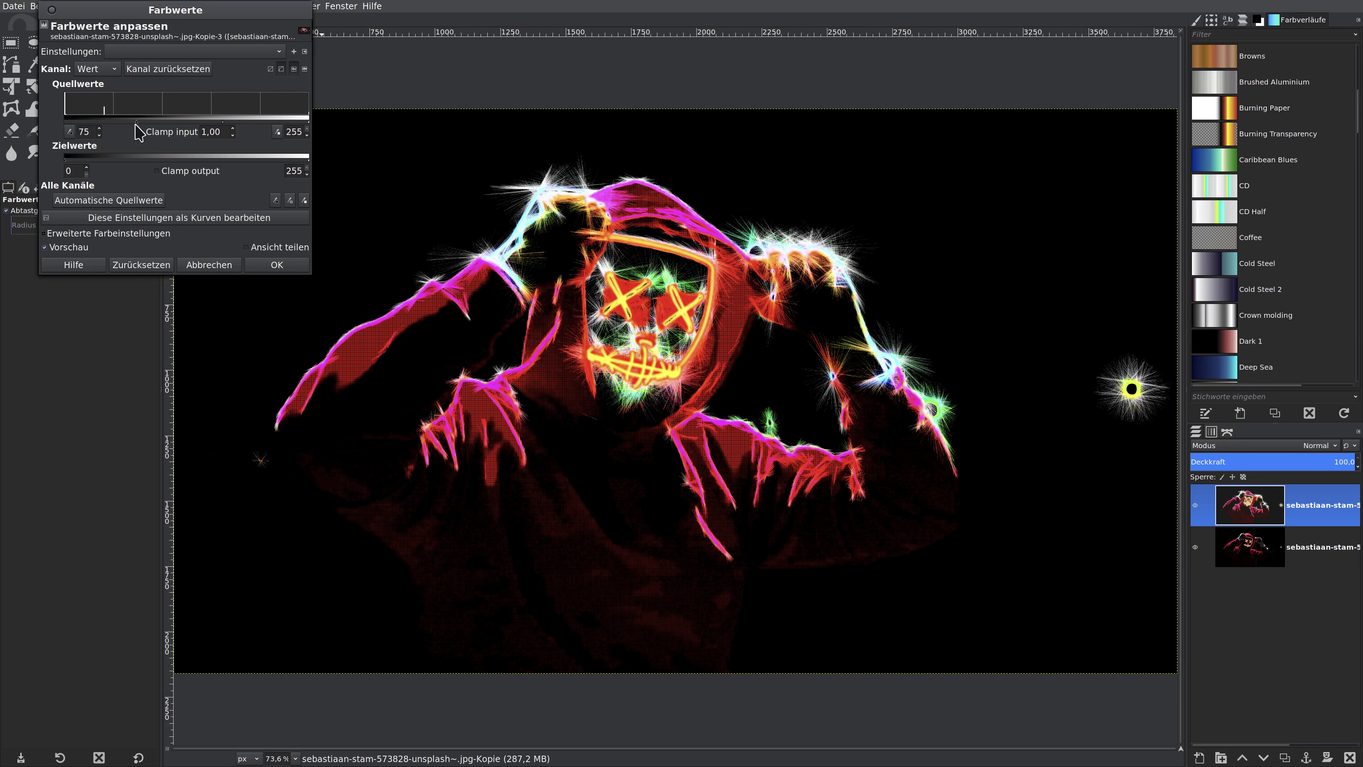
pyautogui.click(276, 266)
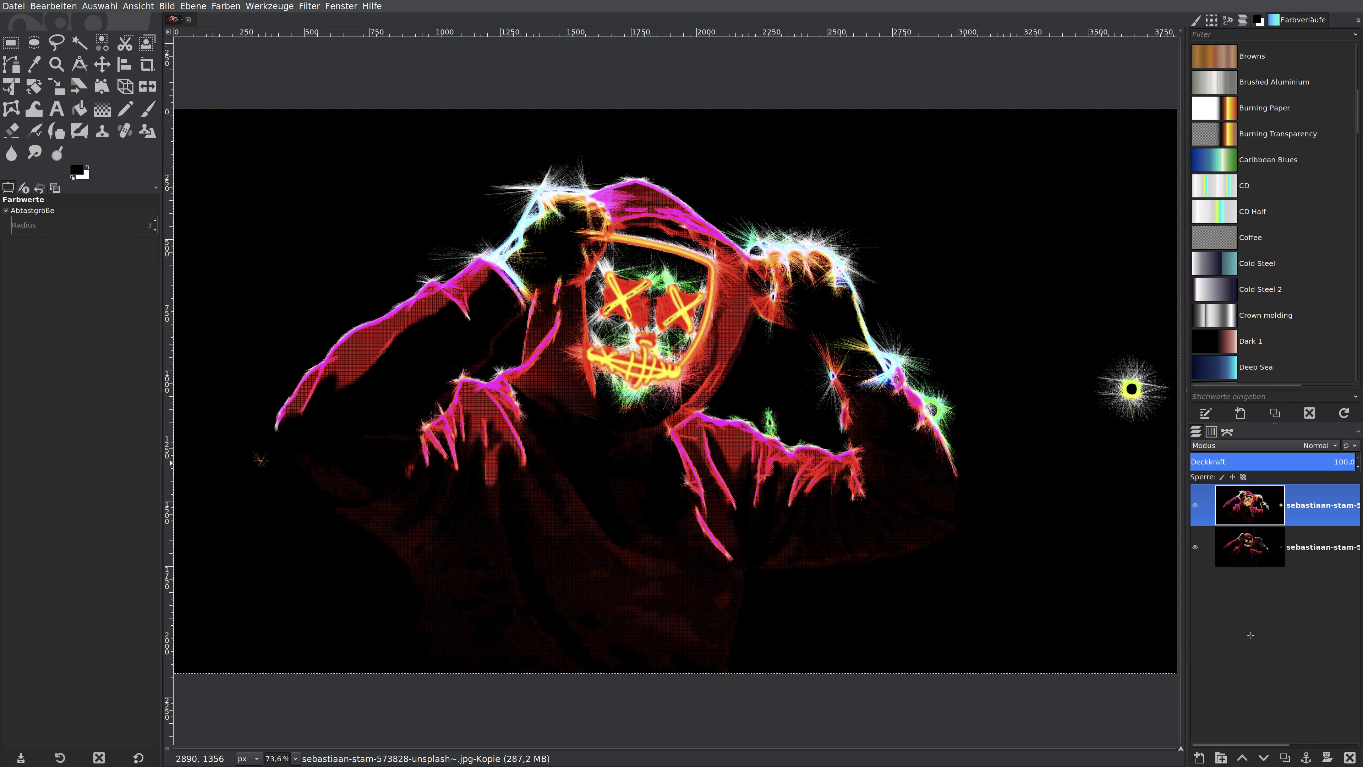
pyautogui.click(1196, 505)
pyautogui.click(1196, 505)
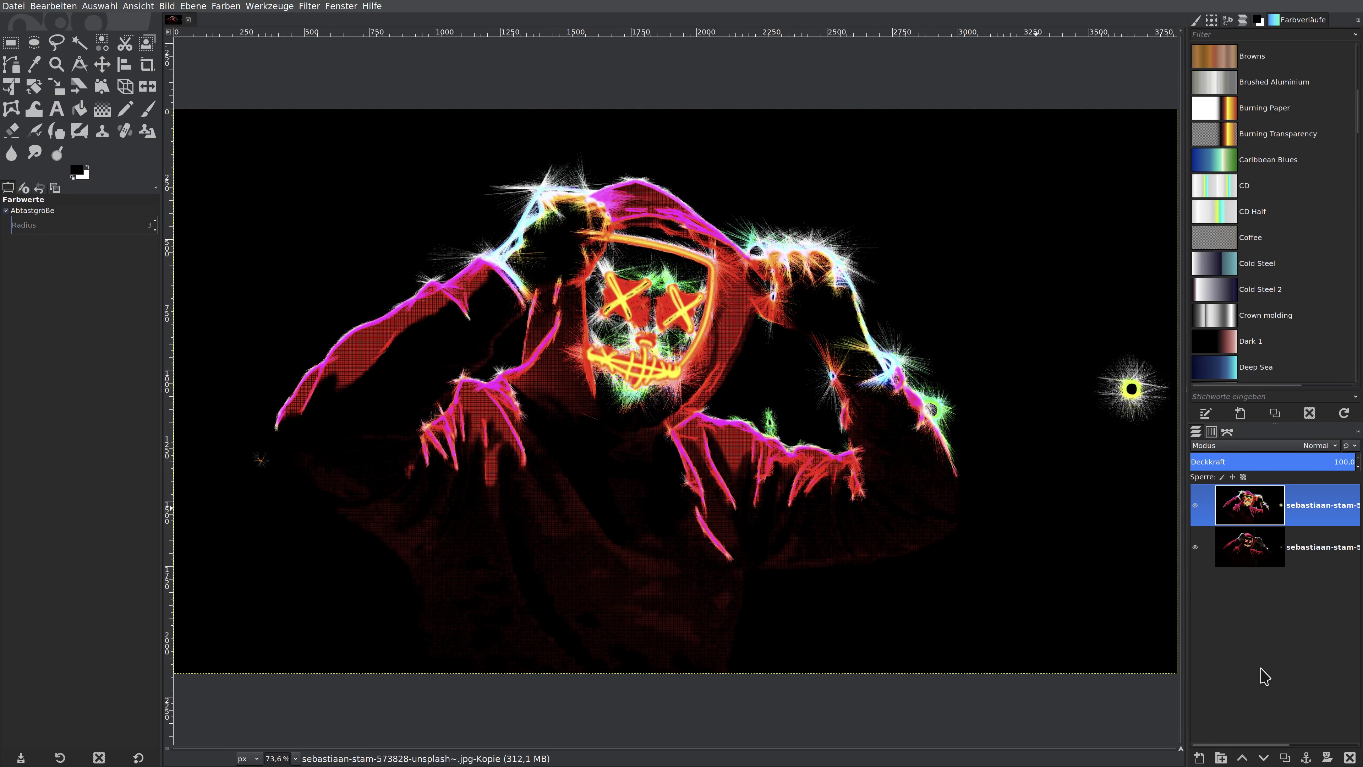